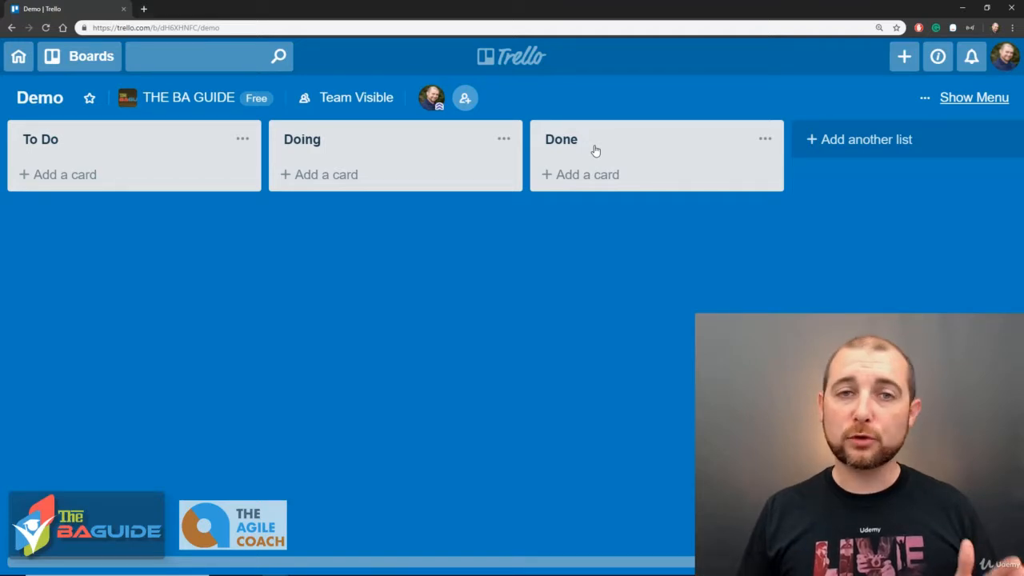
Step: Add a card titled "Create a Process Flowchart for..." to the To Do list
{"action": "left_click", "coordinate": [47, 179]}
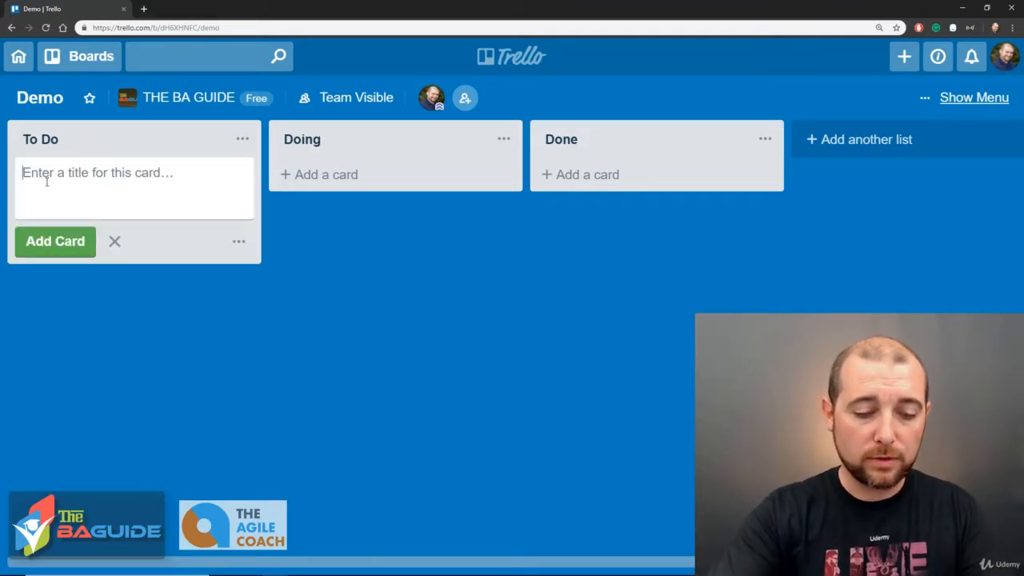
{"action": "type", "text": "Create"}
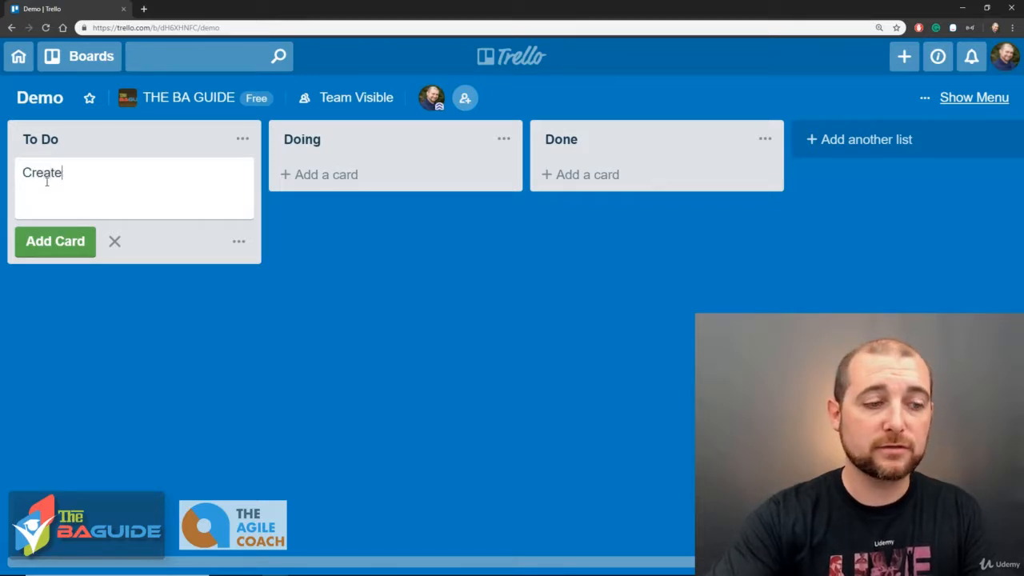
{"action": "type", "text": " a Process F"}
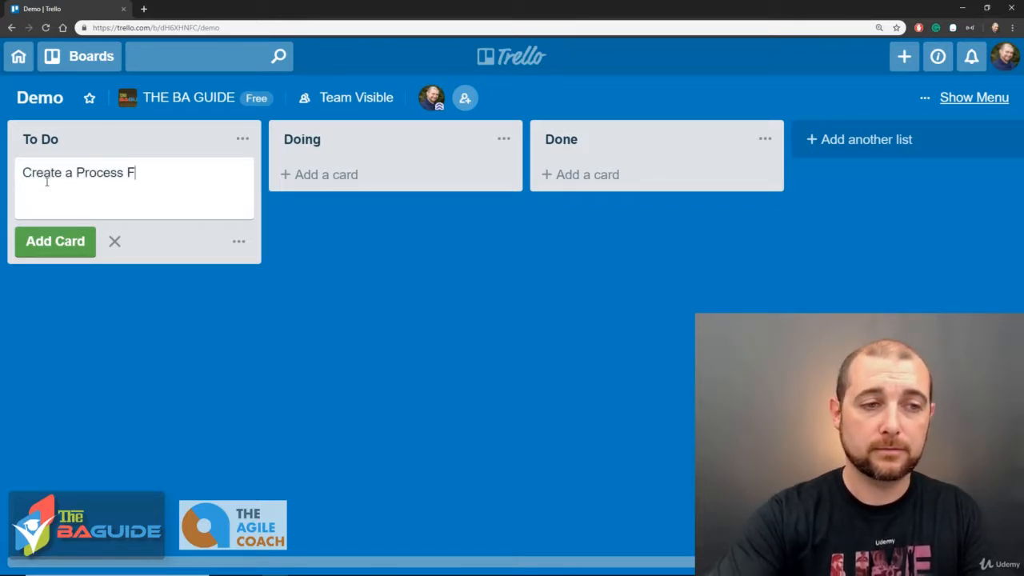
{"action": "type", "text": "lowchart for.."}
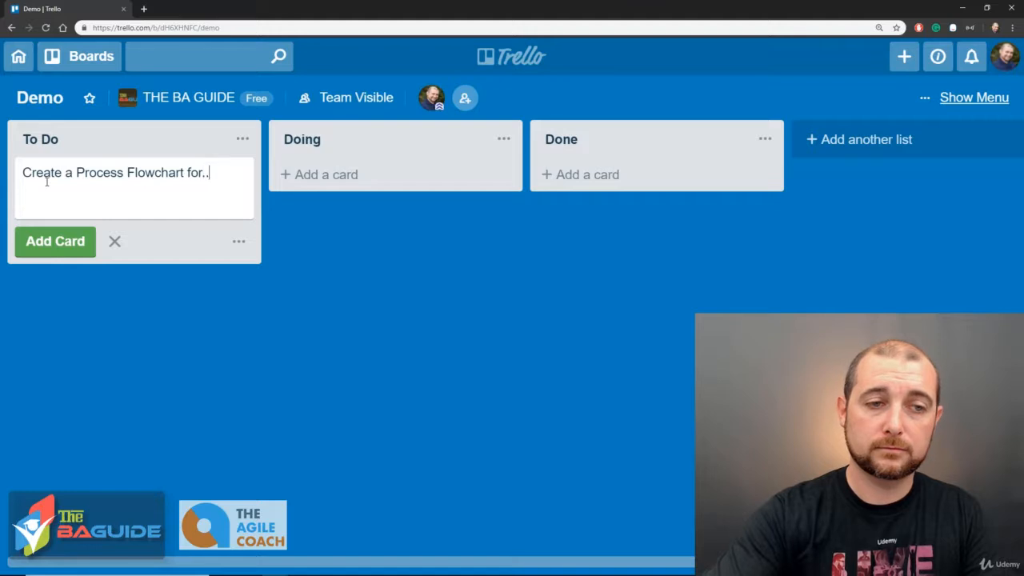
{"action": "type", "text": "."}
{"action": "key", "text": "Return"}
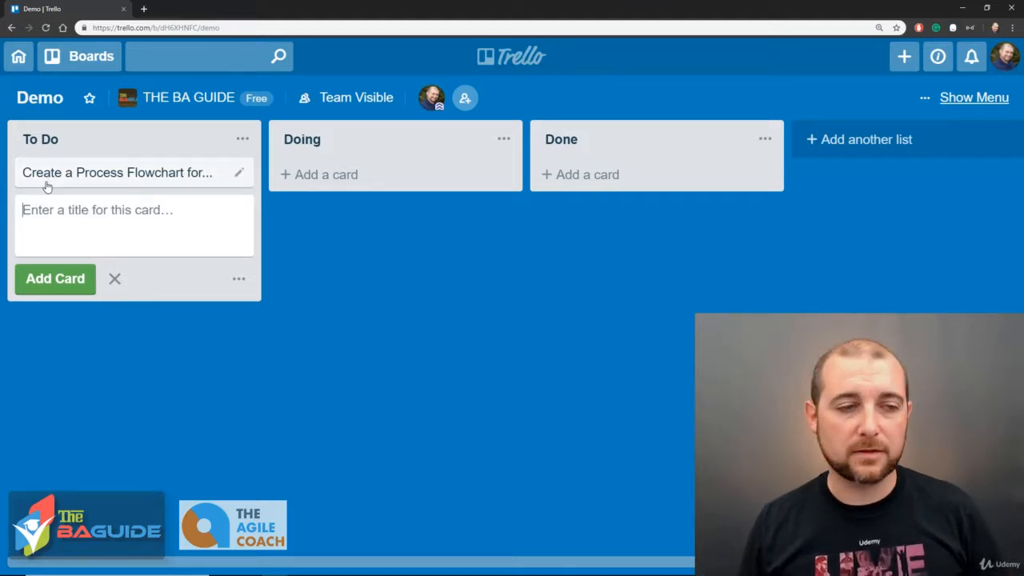
Step: Add two more To Do cards, "Order Lunch" and one for setting a meeting with the named colleague
{"action": "type", "text": "O"}
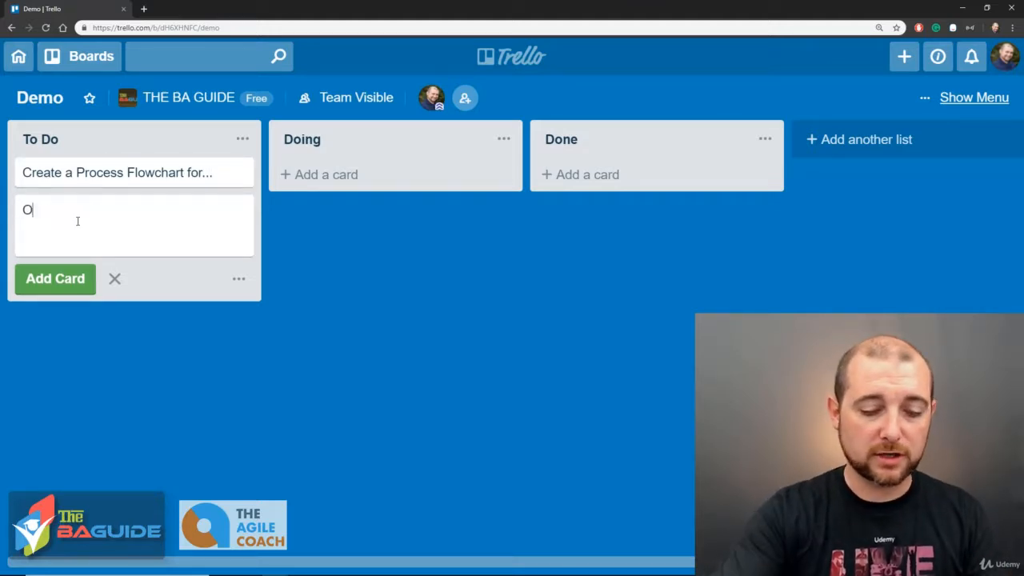
{"action": "type", "text": "rder Lunch"}
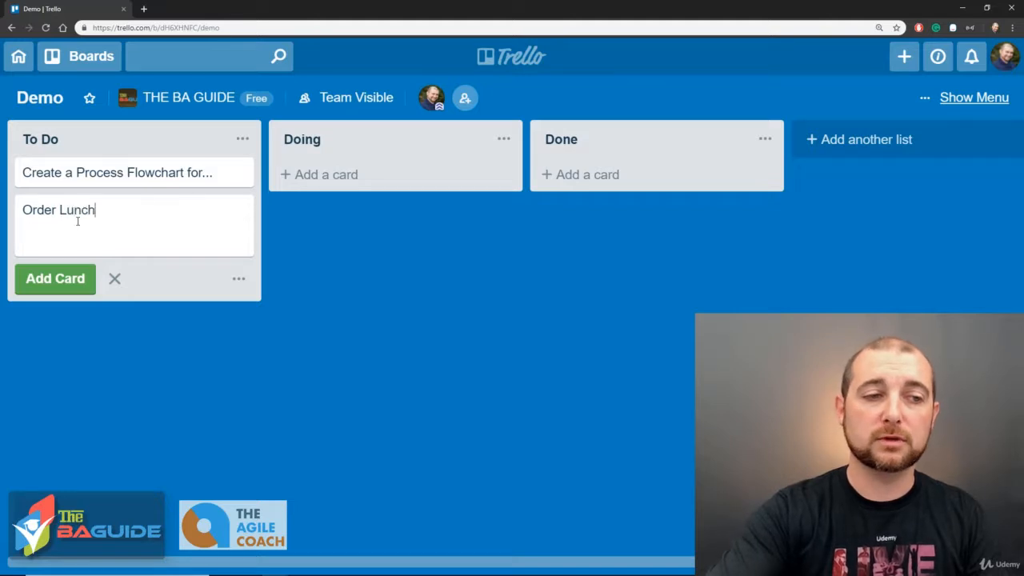
{"action": "key", "text": "Return"}
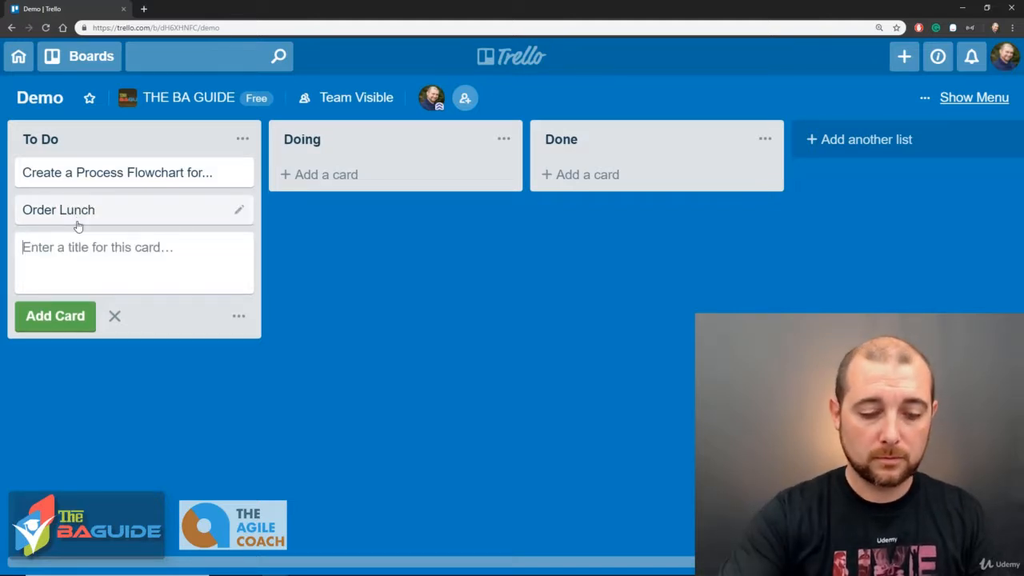
{"action": "type", "text": "Set to"}
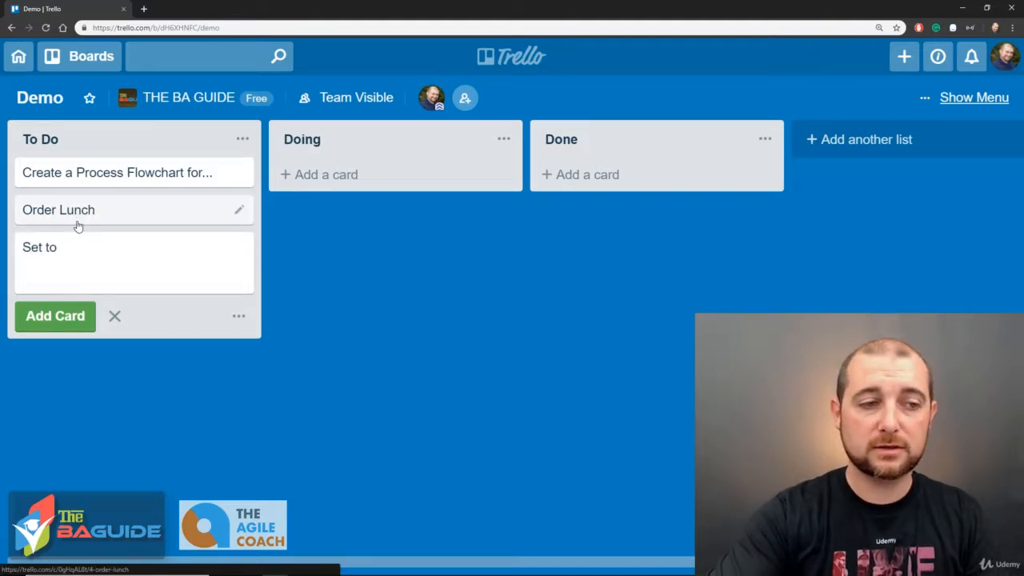
{"action": "type", "text": " a"}
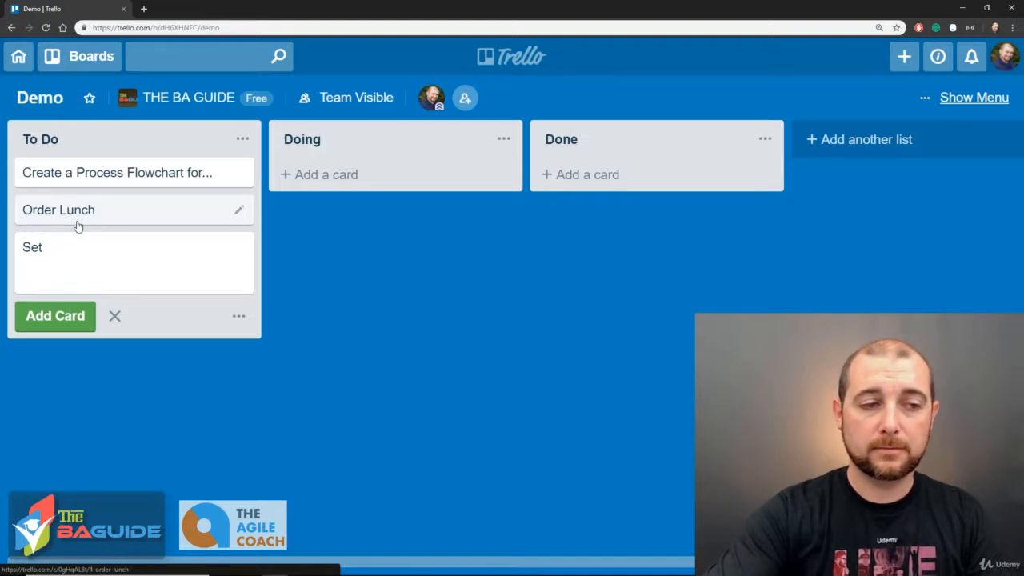
{"action": "type", "text": "meeting with Steve"}
{"action": "key", "text": "Return"}
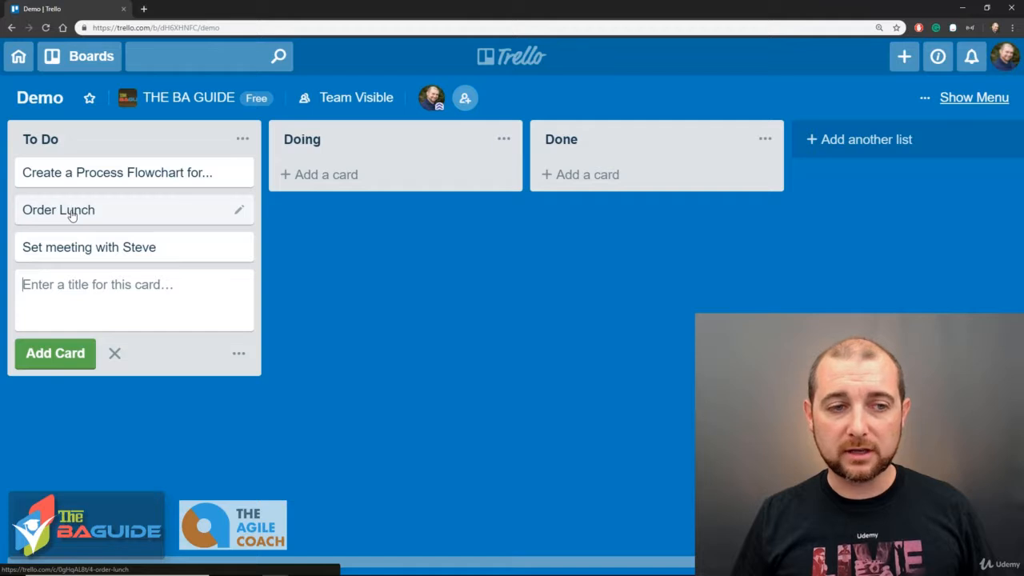
Step: Give the Order Lunch card the description "Jimmy John's" and move the card to the Doing list
{"action": "left_click", "coordinate": [71, 212]}
{"action": "scroll", "coordinate": [331, 177], "scroll_direction": "down", "scroll_amount": 1}
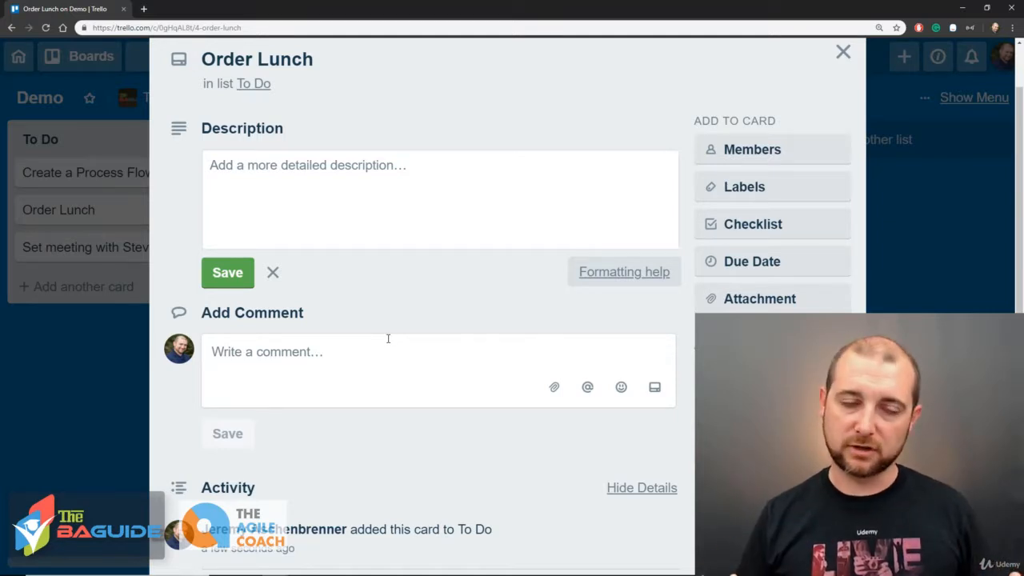
{"action": "left_click", "coordinate": [273, 195]}
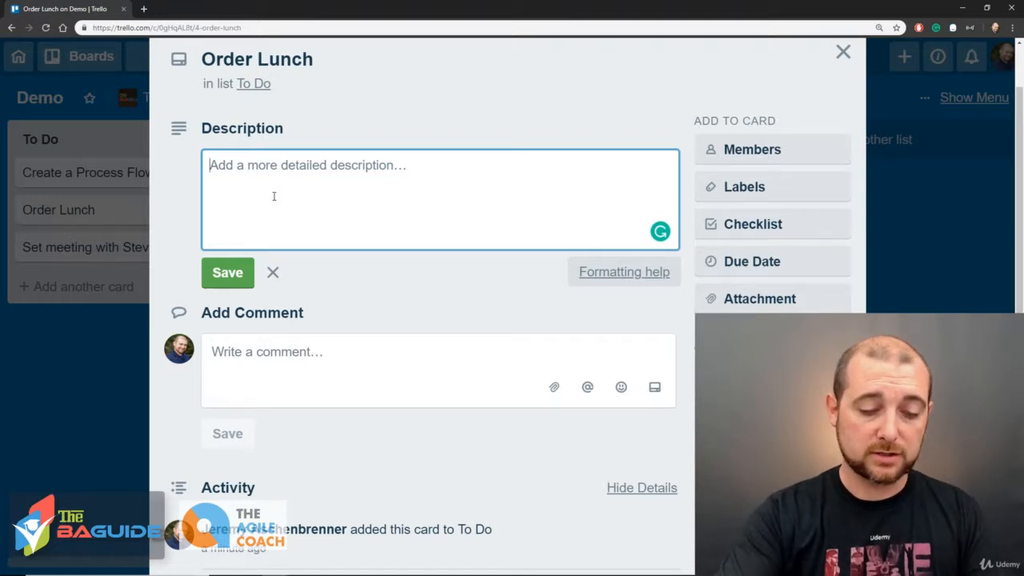
{"action": "type", "text": "Jimmy John'"}
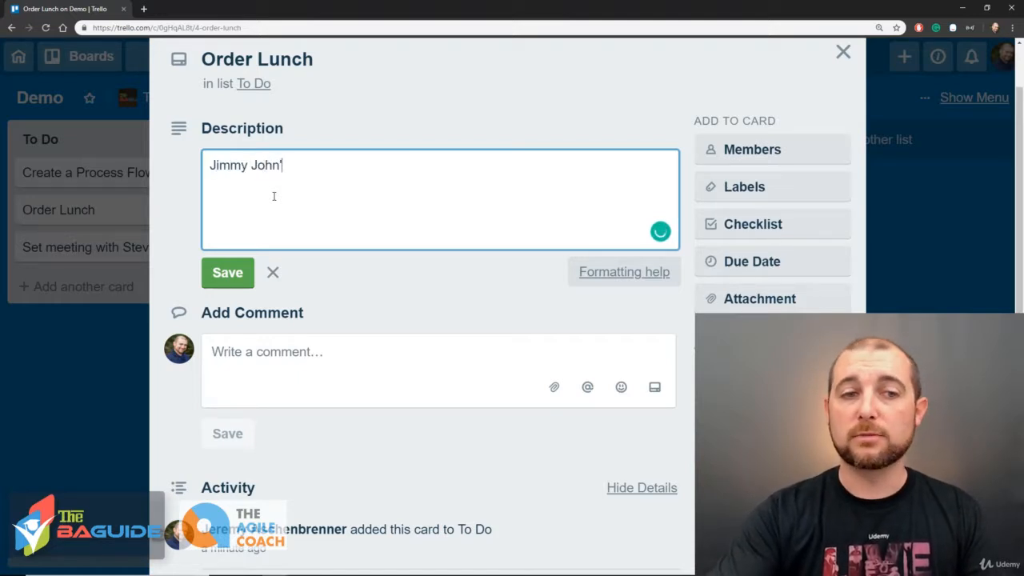
{"action": "type", "text": "s"}
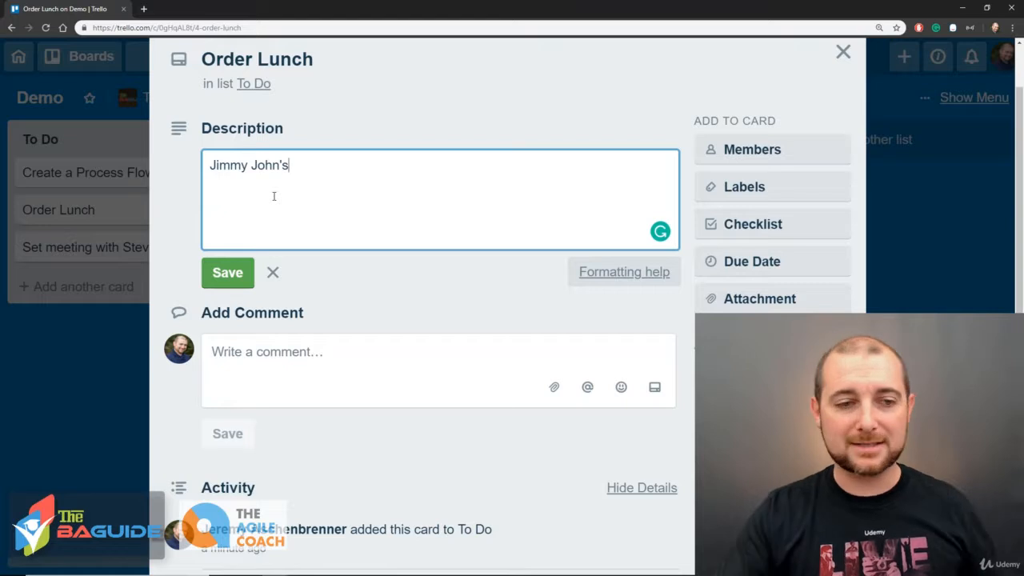
{"action": "left_click", "coordinate": [225, 272]}
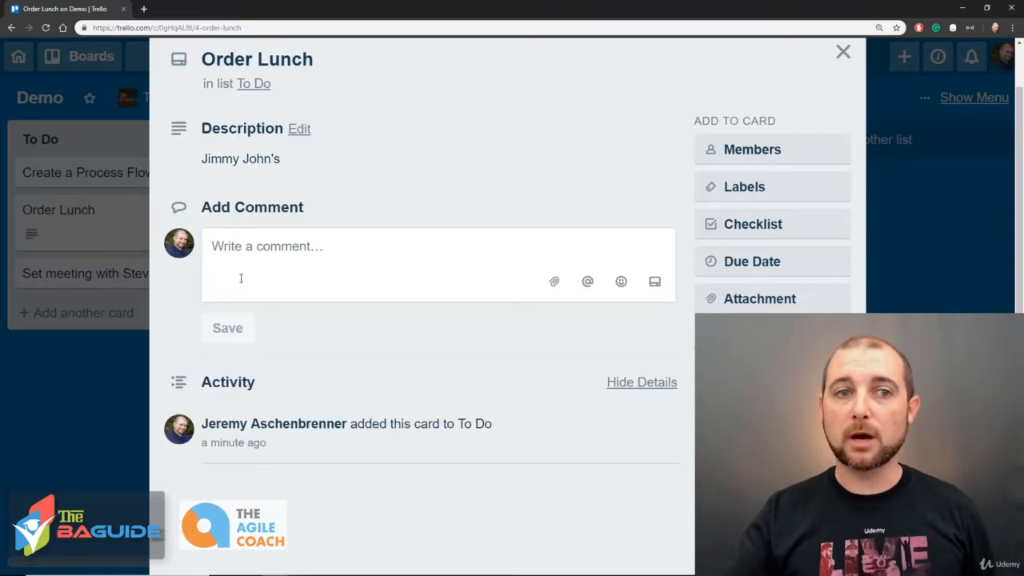
{"action": "left_click", "coordinate": [842, 51]}
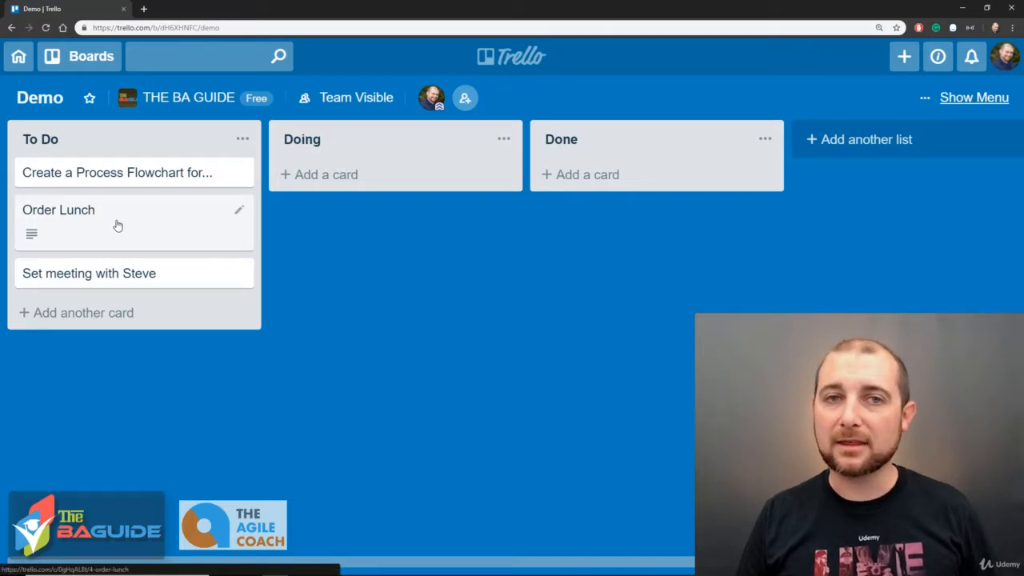
{"action": "left_click_drag", "start_coordinate": [116, 225], "coordinate": [377, 175]}
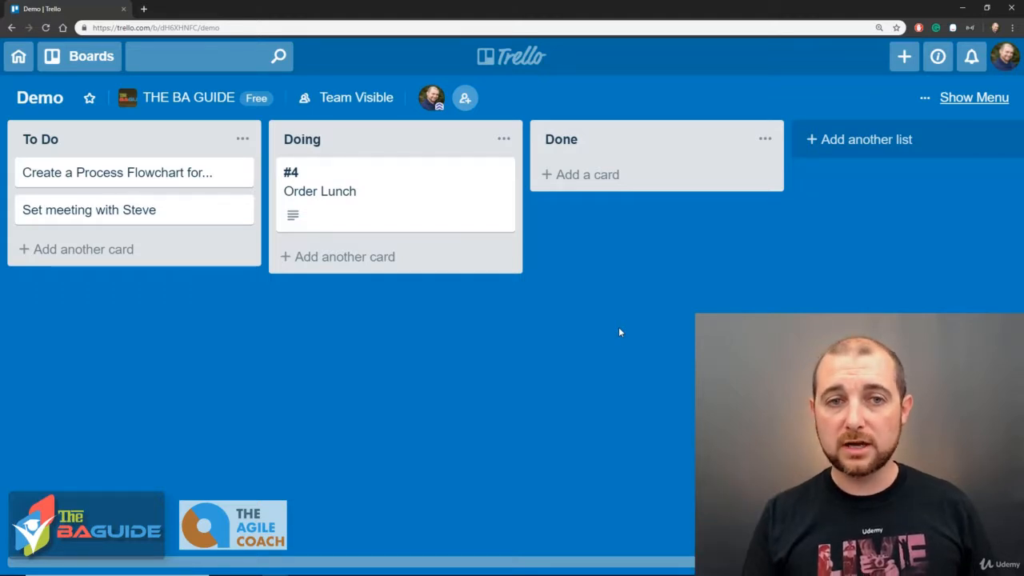
Step: Review the activity history of the Order Lunch card and move the card to the Done list
{"action": "left_click", "coordinate": [389, 201]}
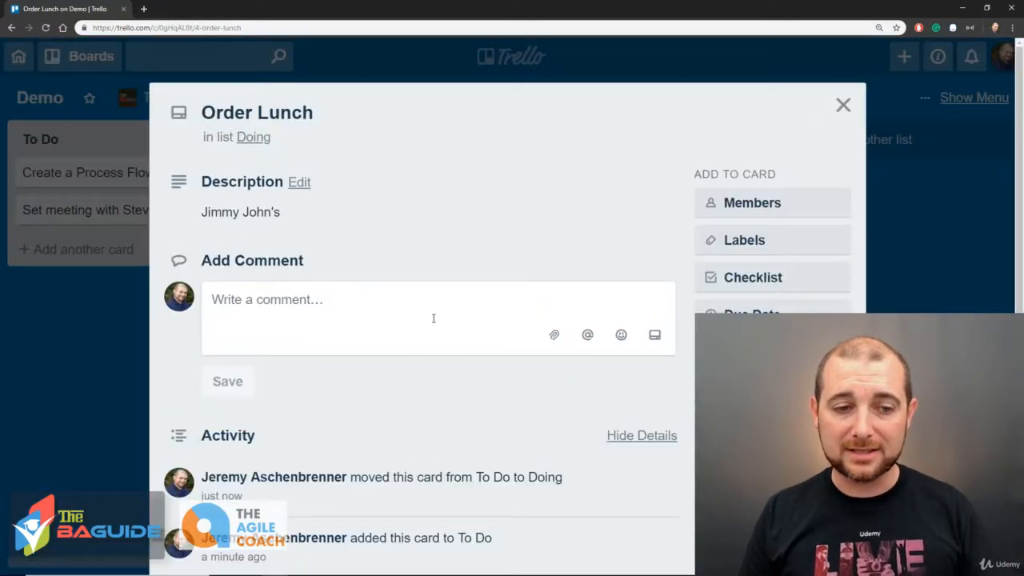
{"action": "scroll", "coordinate": [433, 318], "scroll_direction": "down", "scroll_amount": 1}
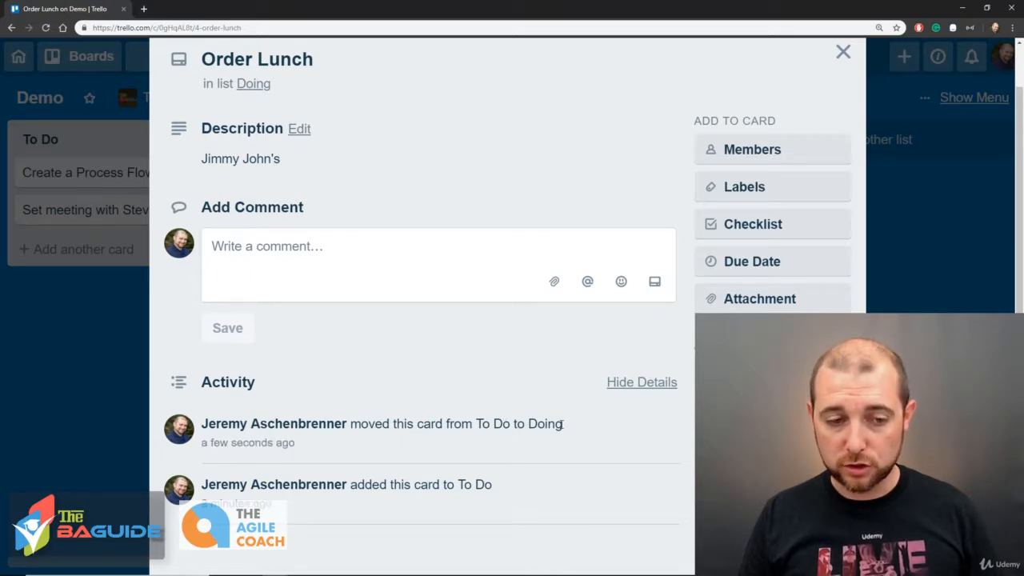
{"action": "left_click_drag", "start_coordinate": [306, 446], "coordinate": [199, 444]}
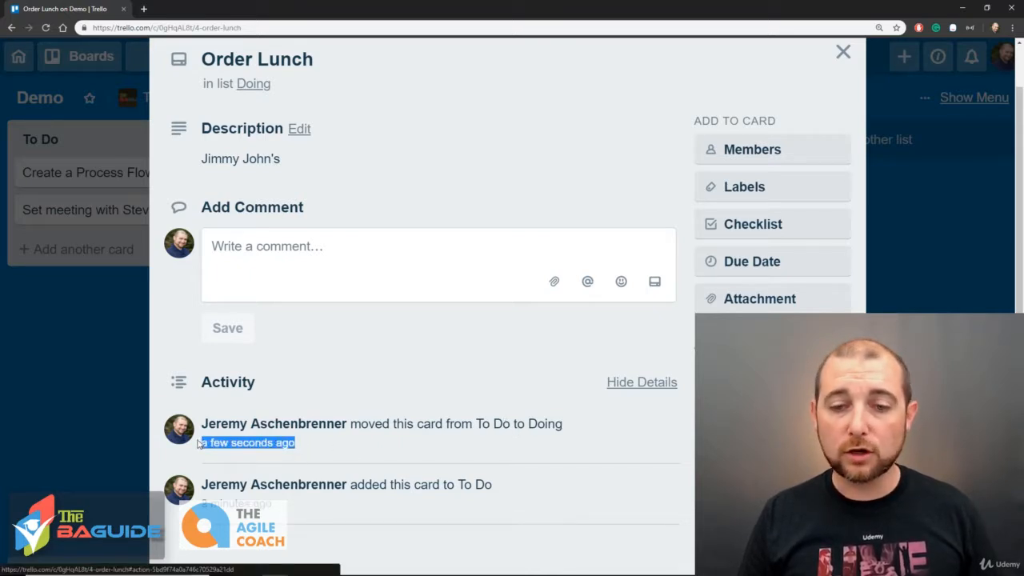
{"action": "left_click", "coordinate": [408, 350]}
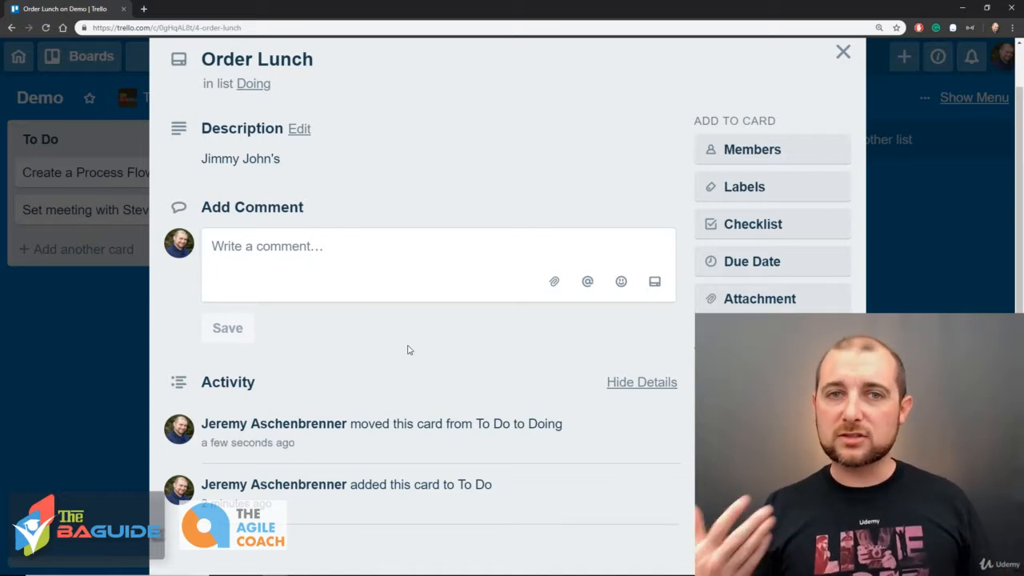
{"action": "left_click", "coordinate": [343, 264]}
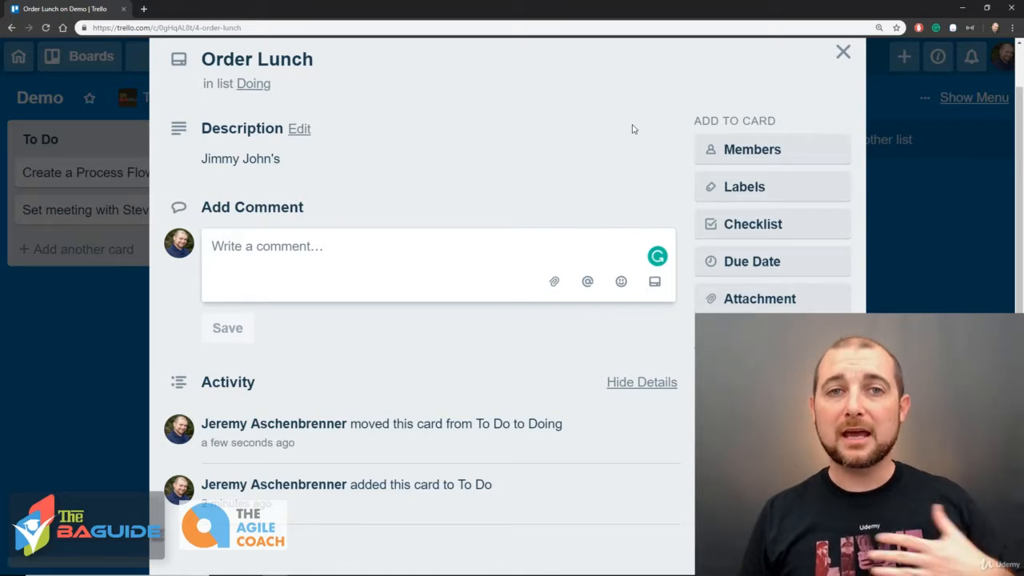
{"action": "left_click", "coordinate": [842, 51]}
{"action": "left_click_drag", "start_coordinate": [345, 183], "coordinate": [597, 232]}
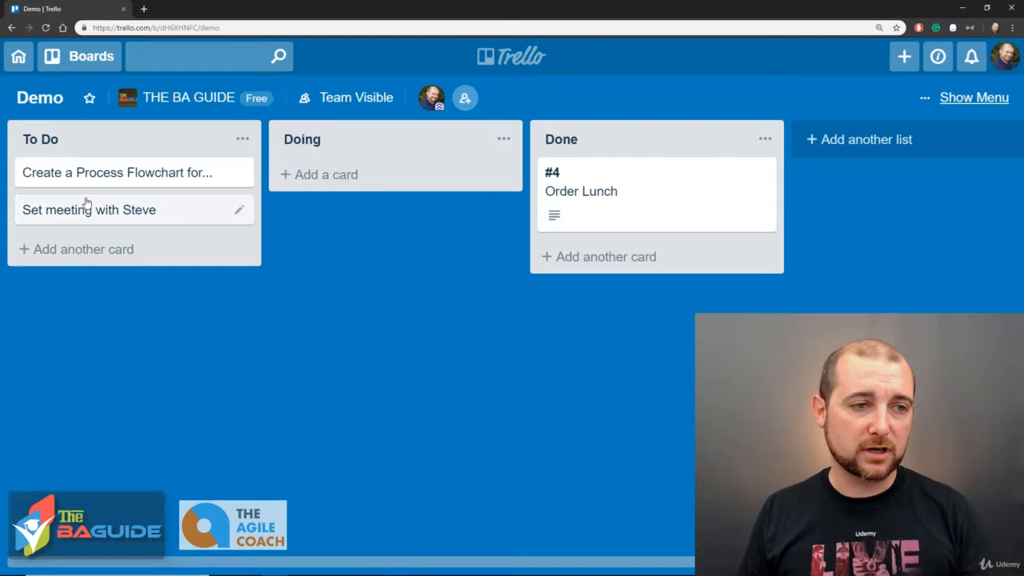
Step: Attach the image Transparent BG.png from the computer to the "Create a Process Flowchart for..." card
{"action": "left_click", "coordinate": [104, 174]}
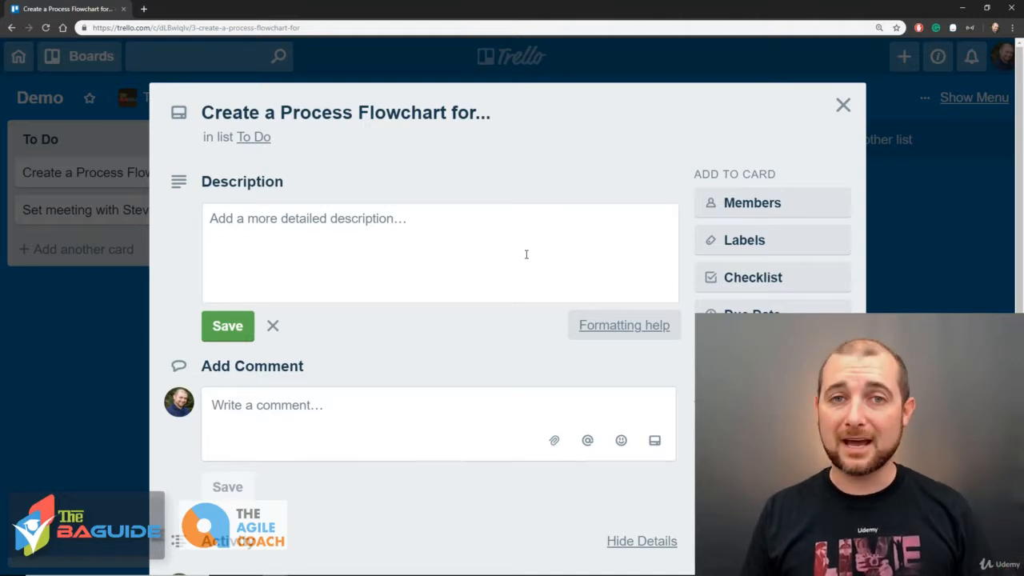
{"action": "left_click", "coordinate": [756, 352]}
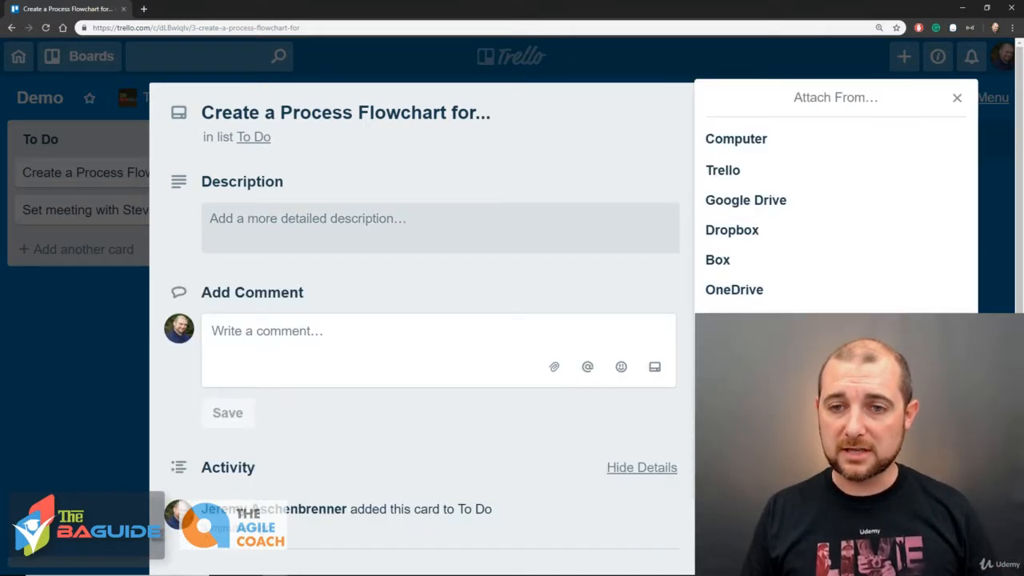
{"action": "left_click", "coordinate": [735, 138]}
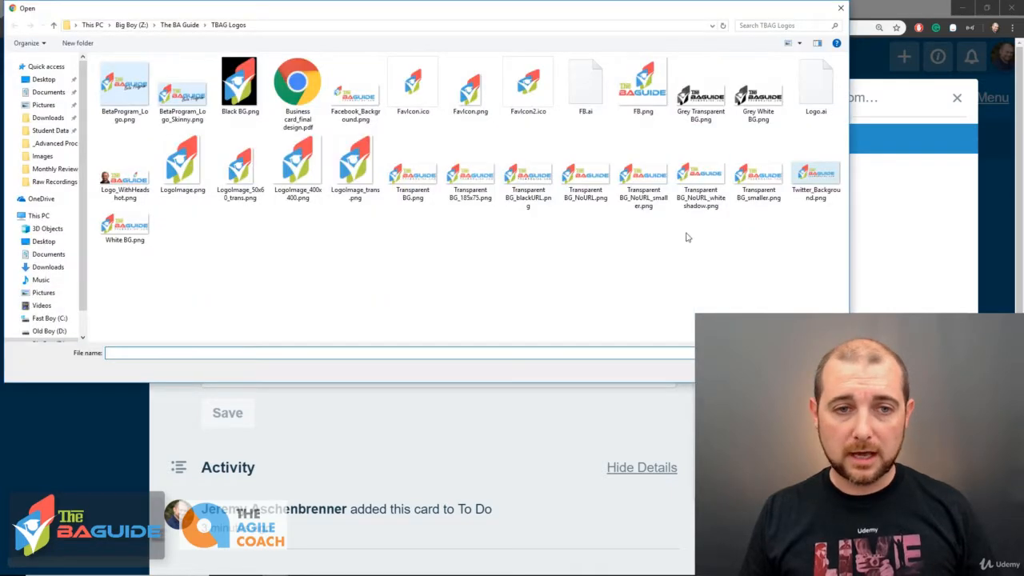
{"action": "left_click", "coordinate": [431, 184]}
{"action": "key", "text": "Return"}
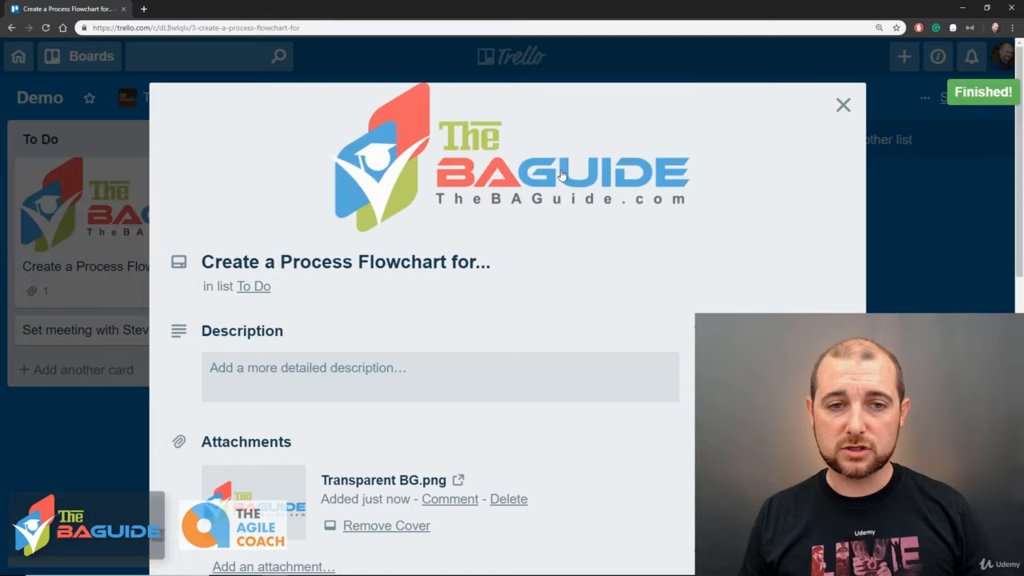
{"action": "left_click", "coordinate": [843, 108]}
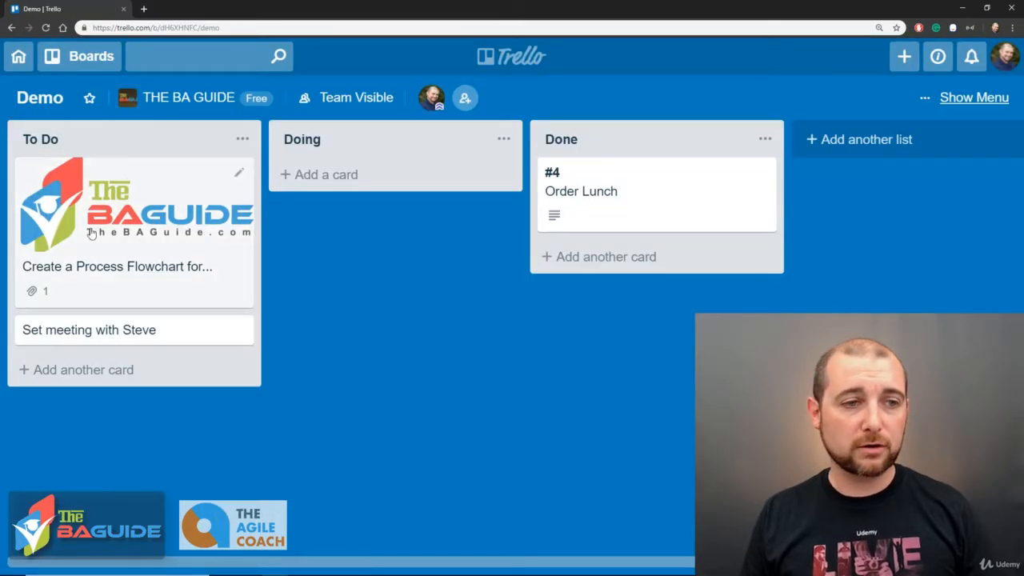